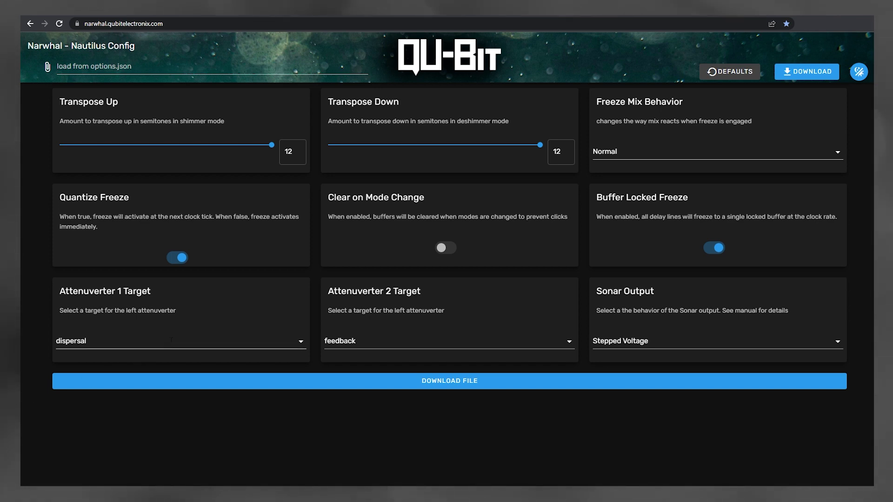
Step: Look over the Attenuverter 1 Target and Sonar Output choices, leaving both unchanged
left_click(197, 344)
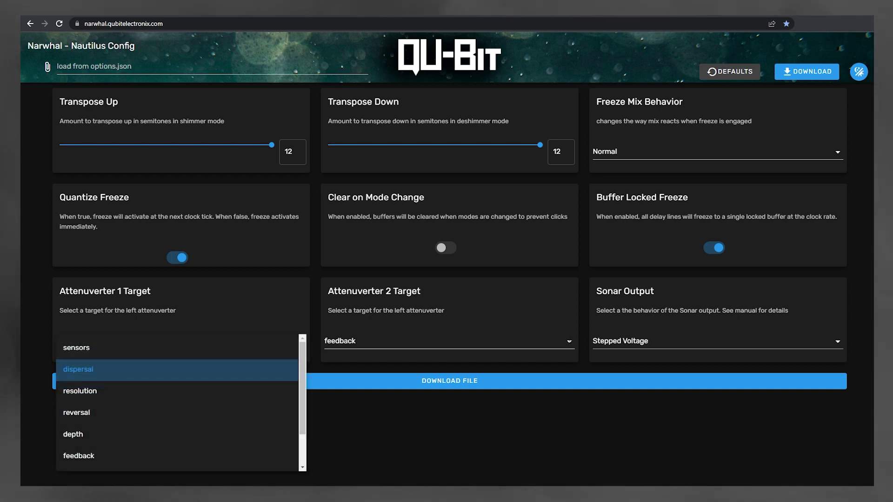
left_click(625, 342)
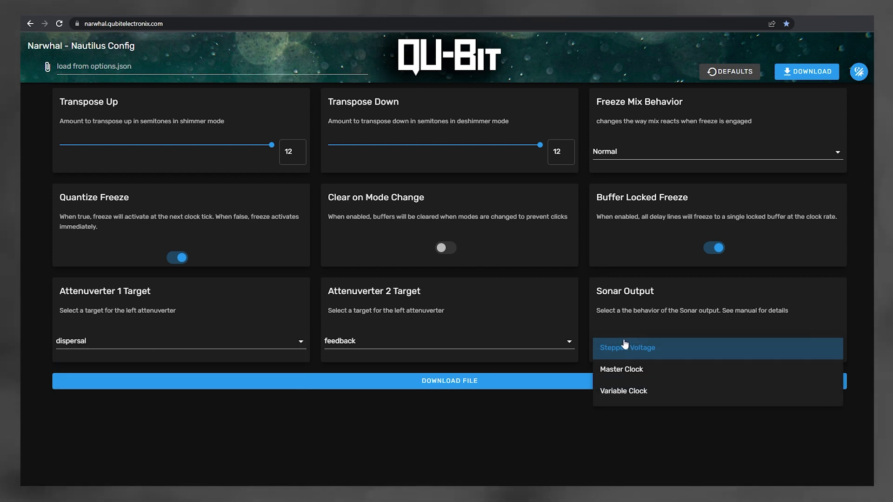
left_click(461, 456)
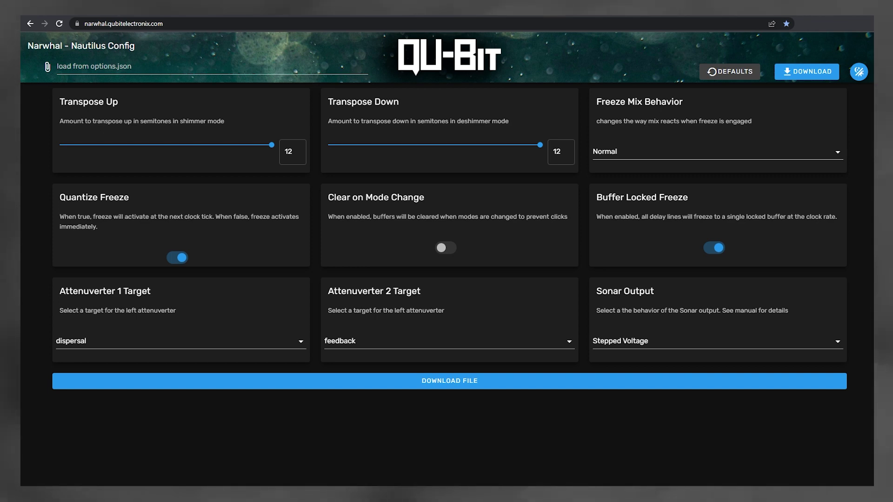
Step: Set Attenuverter 1 Target to resolution, turn Buffer Locked Freeze off, and download options.json
left_click(305, 343)
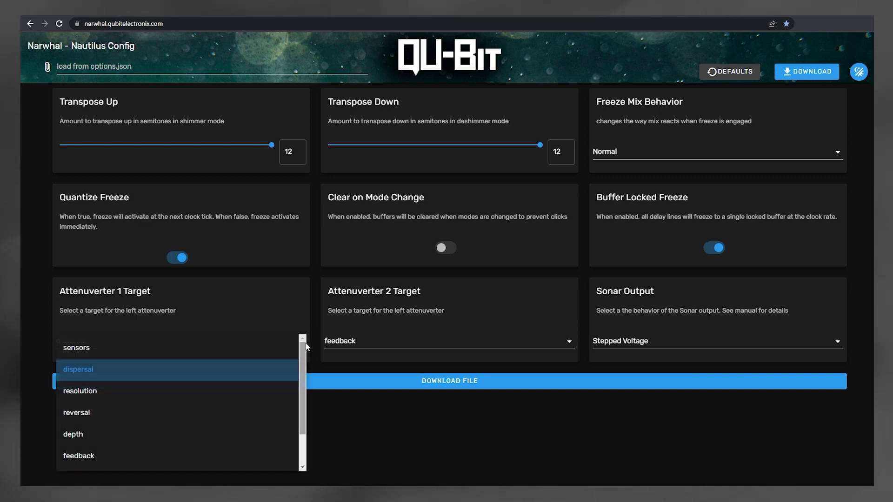
left_click(239, 389)
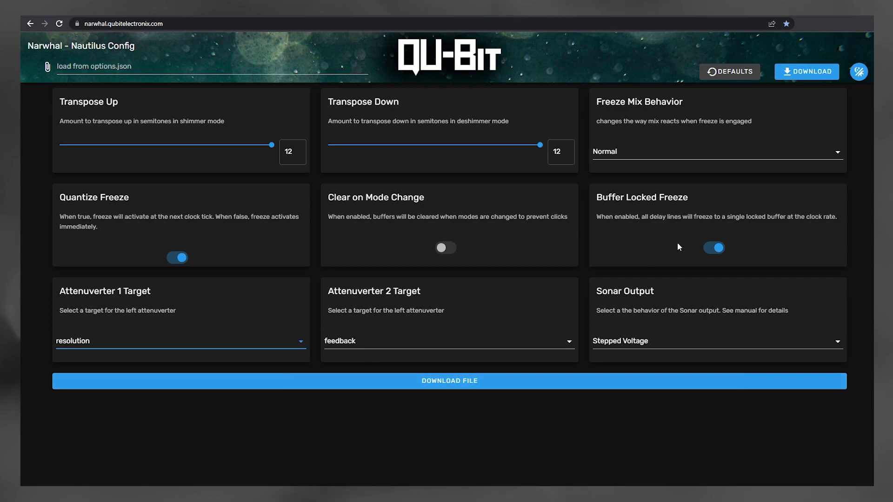
left_click(707, 253)
left_click(808, 72)
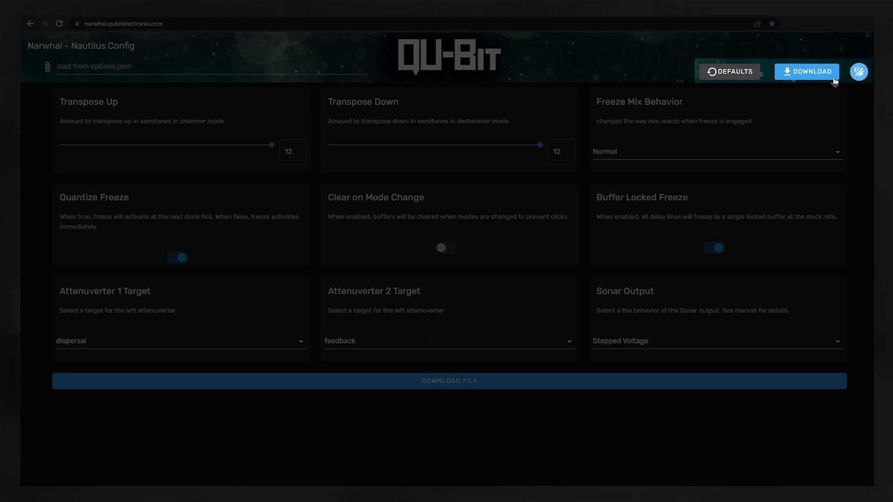
Step: Download options.json with the current Nautilus settings from the header DOWNLOAD button
left_click(833, 78)
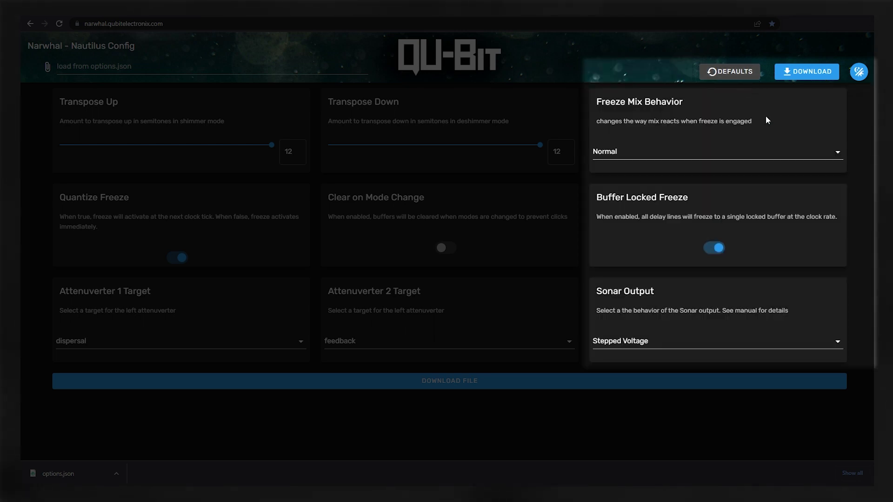
left_click(842, 159)
left_click(690, 202)
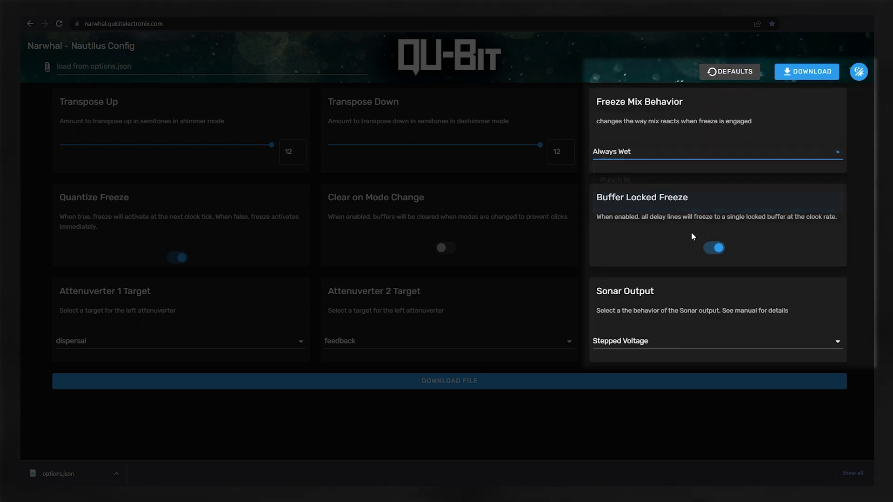
left_click(715, 251)
left_click(623, 341)
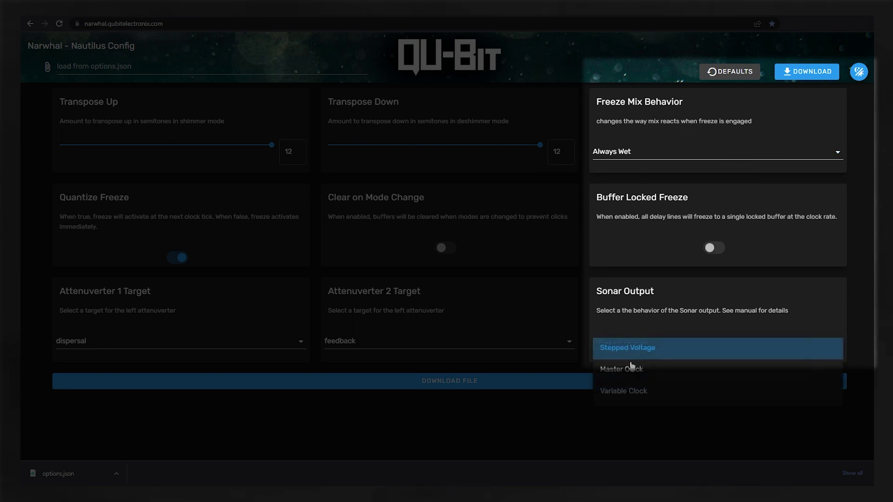
left_click(630, 366)
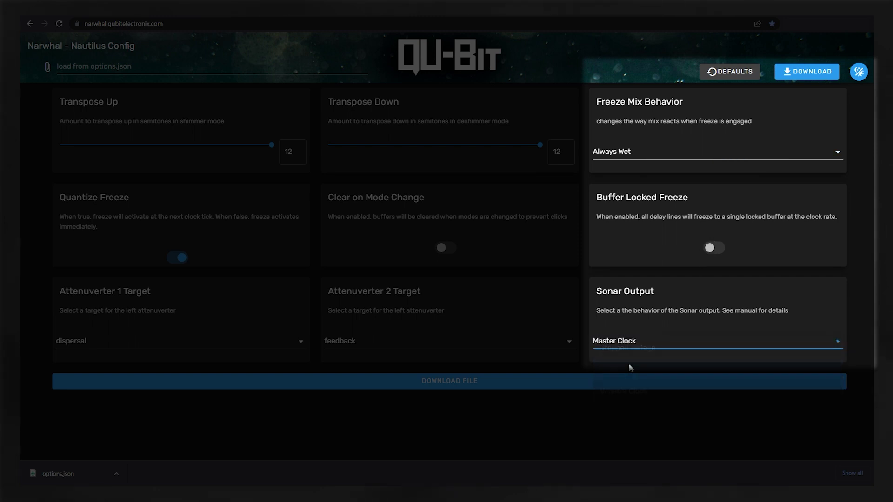
left_click(728, 73)
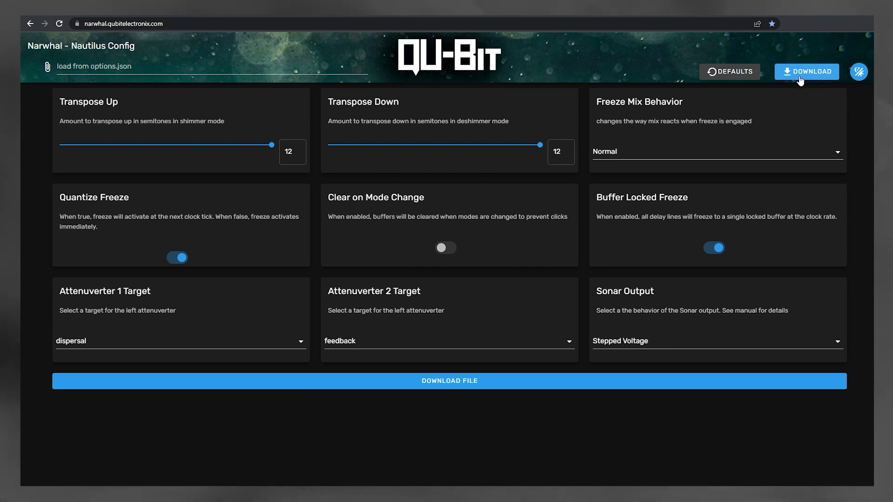
Step: Download options.json containing the default Nautilus settings
left_click(832, 80)
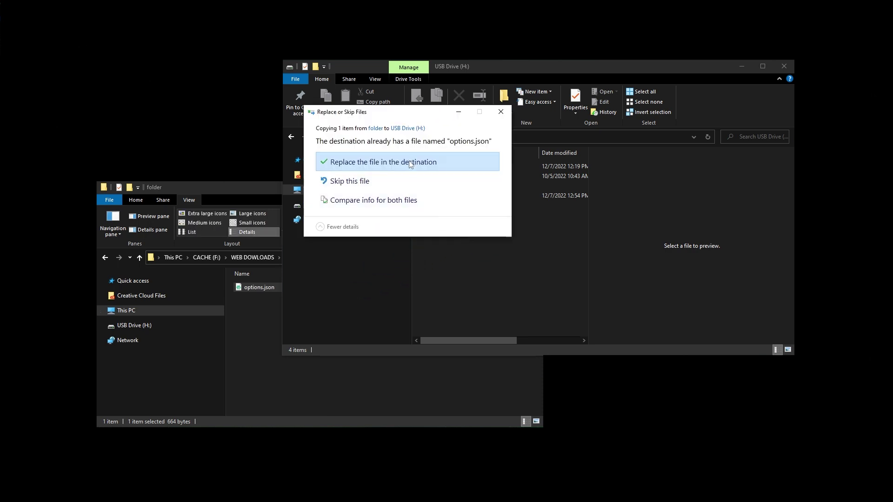
Step: Replace the existing options.json on USB Drive (H:) with the newly downloaded copy
left_click(410, 162)
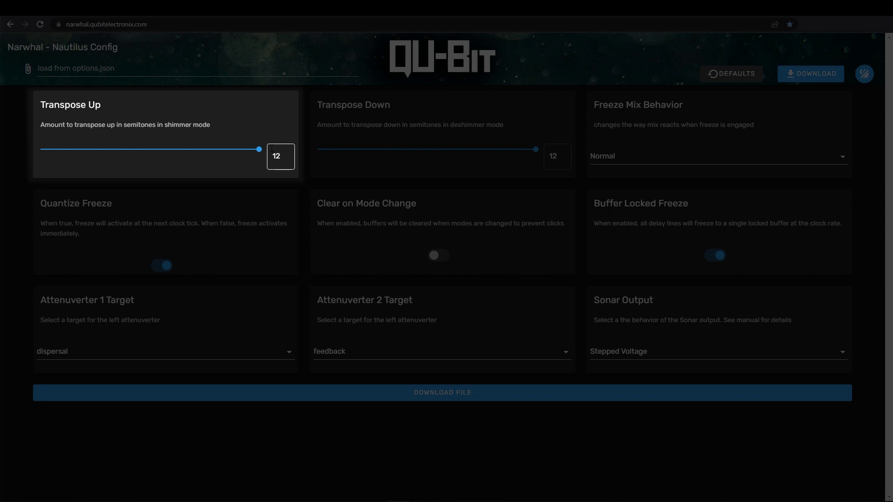
Step: Lower Transpose Up to 7 semitones and download the resulting options.json
mouse_move(246, 149)
left_mouse_down()
mouse_move(38, 154)
mouse_move(257, 150)
left_mouse_up()
left_click_drag(236, 150, 166, 151)
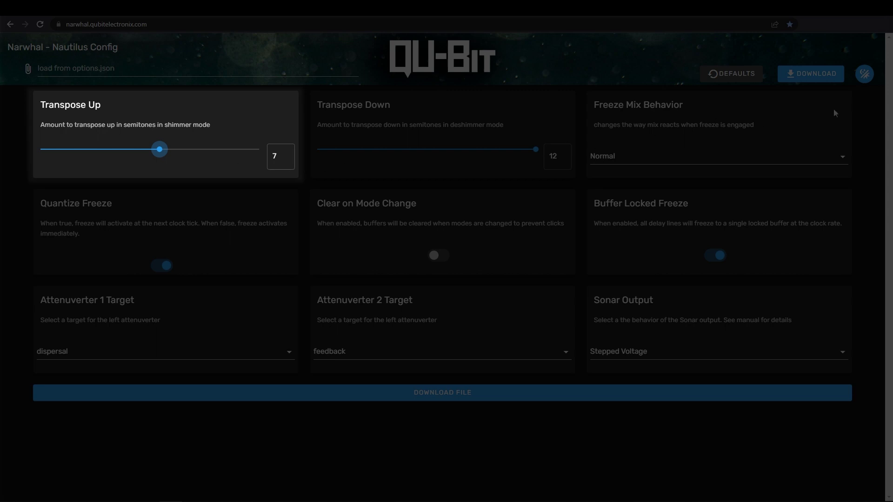
left_click(817, 76)
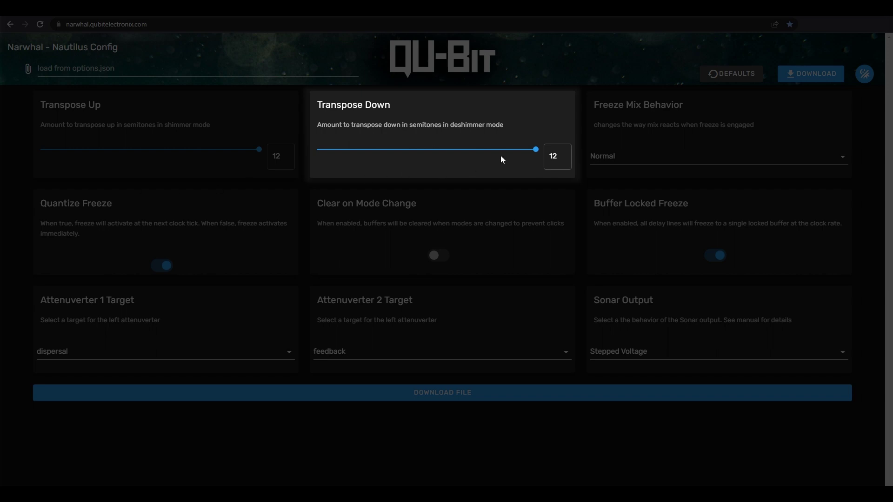
Step: Drop Transpose Down to 1 semitone and download that configuration as options.json
left_click_drag(530, 149, 325, 156)
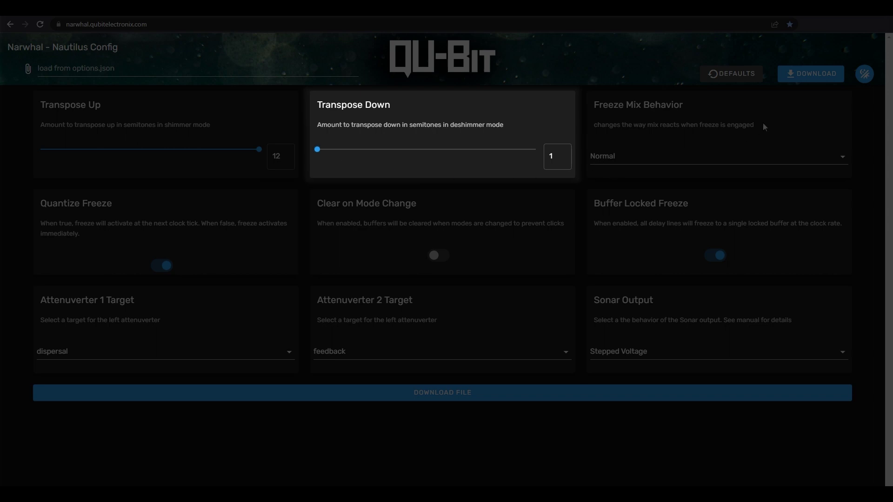
left_click(820, 75)
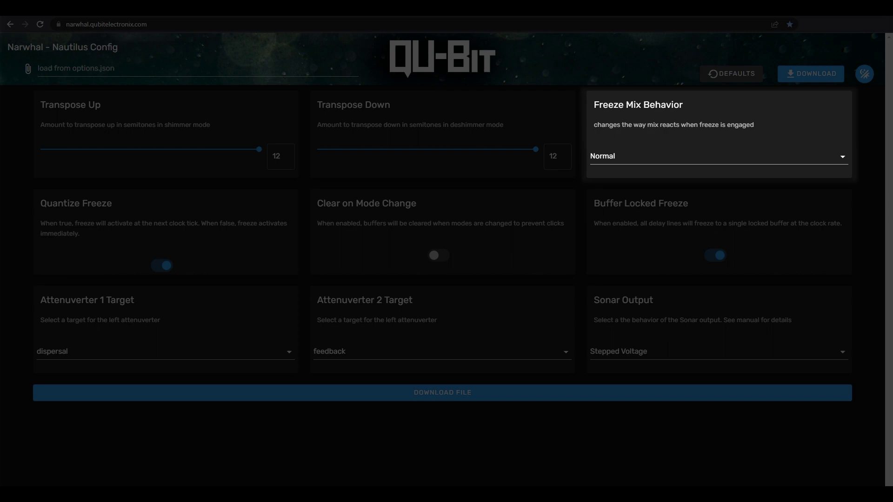
Step: Select Punch In as the Freeze Mix Behavior
left_click(607, 161)
left_click(626, 185)
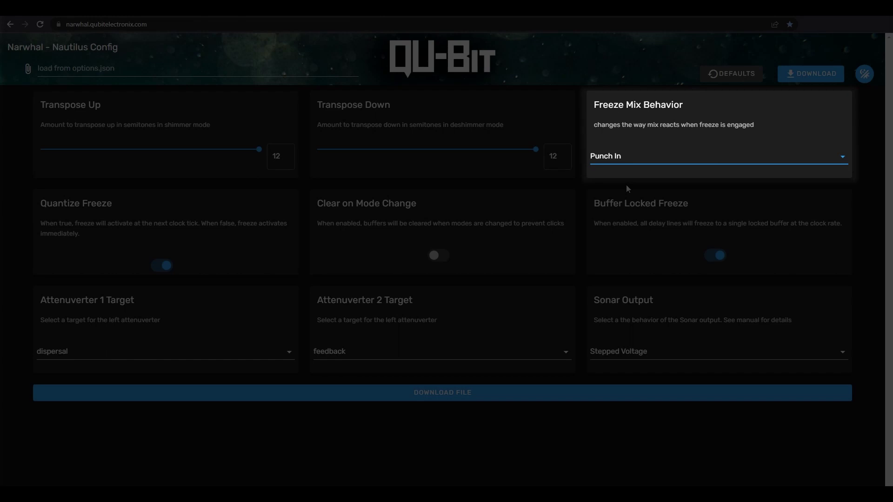
Step: Select Always Wet as the Freeze Mix Behavior
left_click(623, 163)
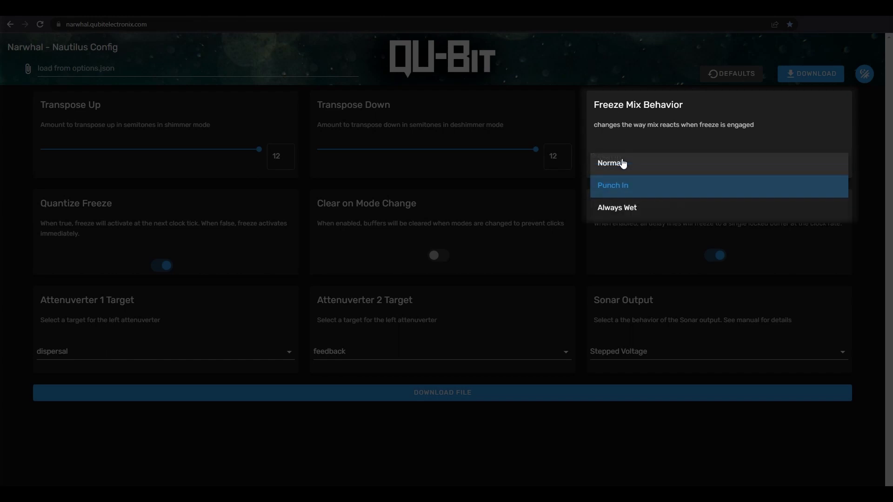
left_click(624, 206)
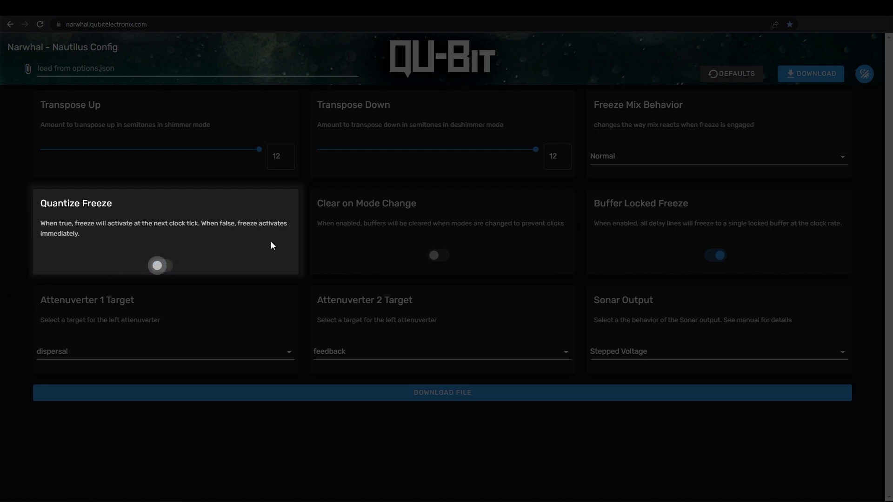
Step: Download options.json with Quantize Freeze turned off
left_click(813, 76)
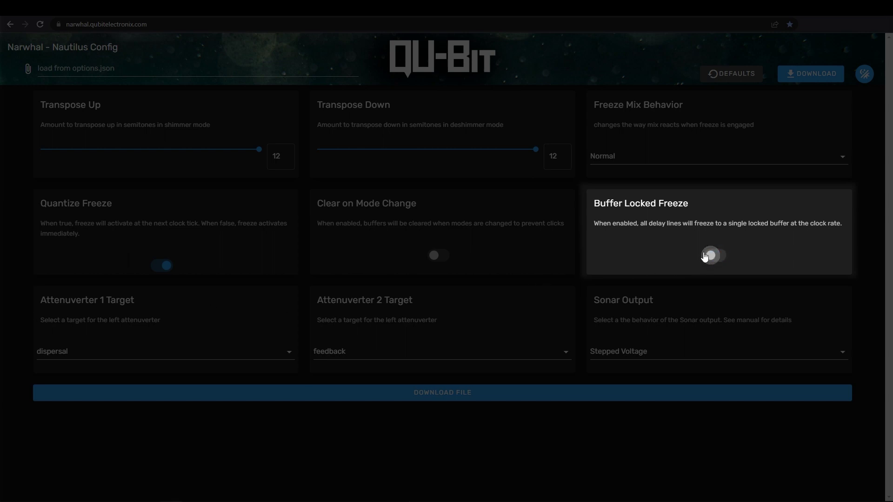
Step: Download options.json with Buffer Locked Freeze turned off
left_click(798, 76)
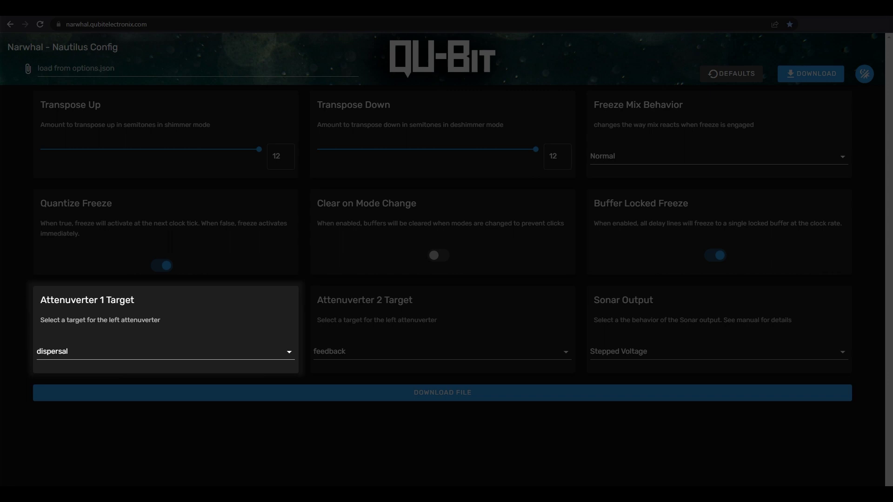
left_click(86, 357)
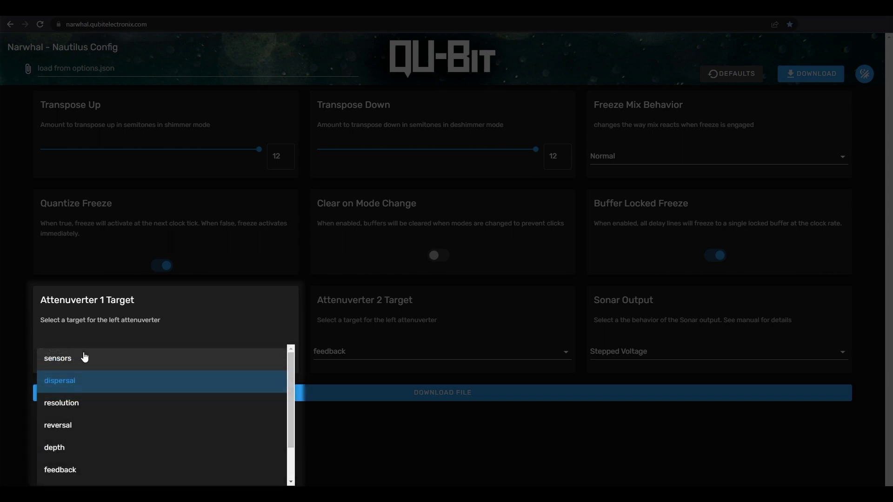
scroll(99, 423, "down", 1)
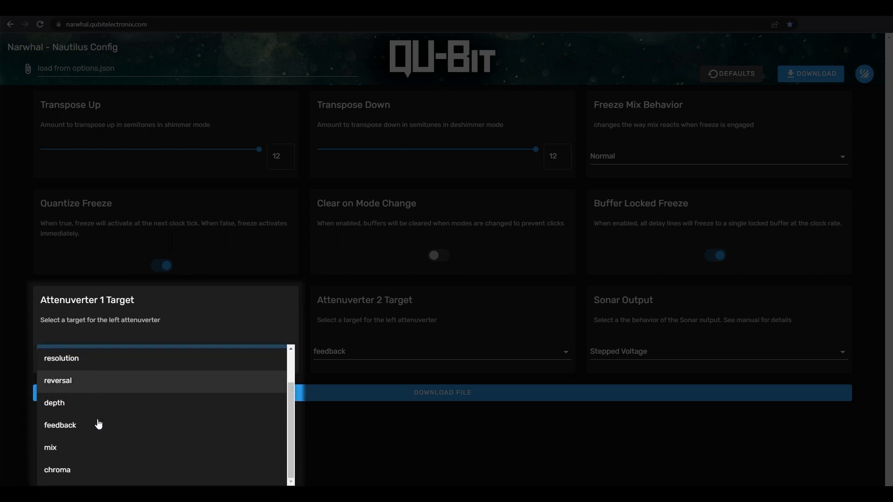
scroll(99, 423, "up", 1)
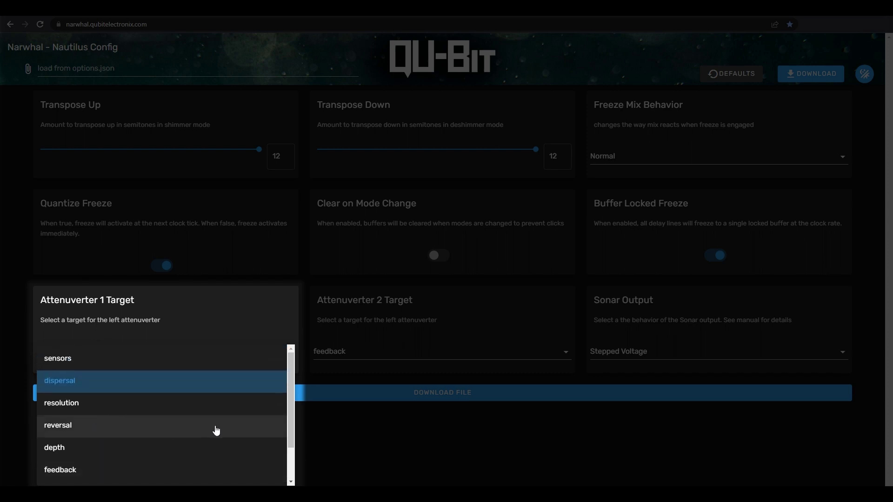
left_click(343, 433)
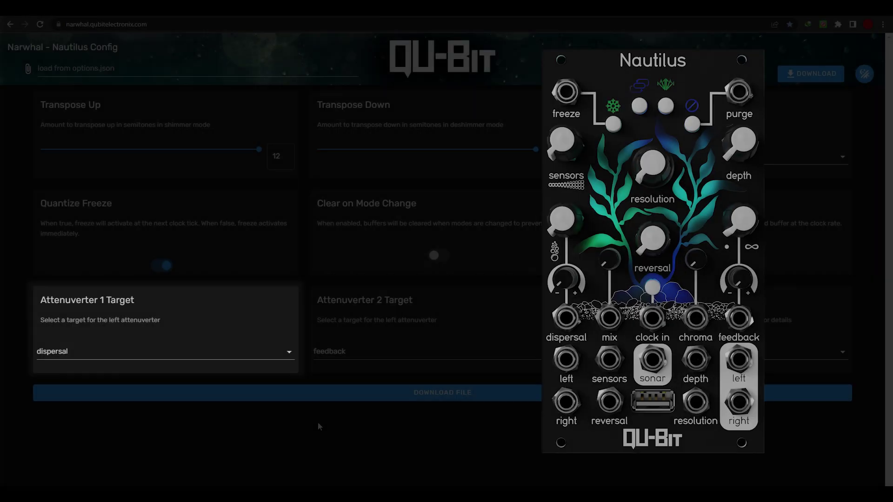
Step: Target Attenuverter 1 at resolution and Attenuverter 2 at depth
left_click(288, 353)
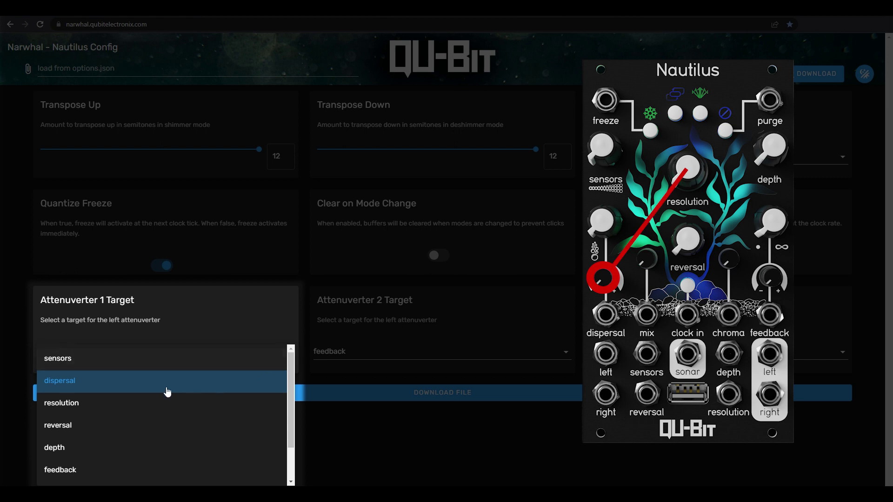
left_click(72, 404)
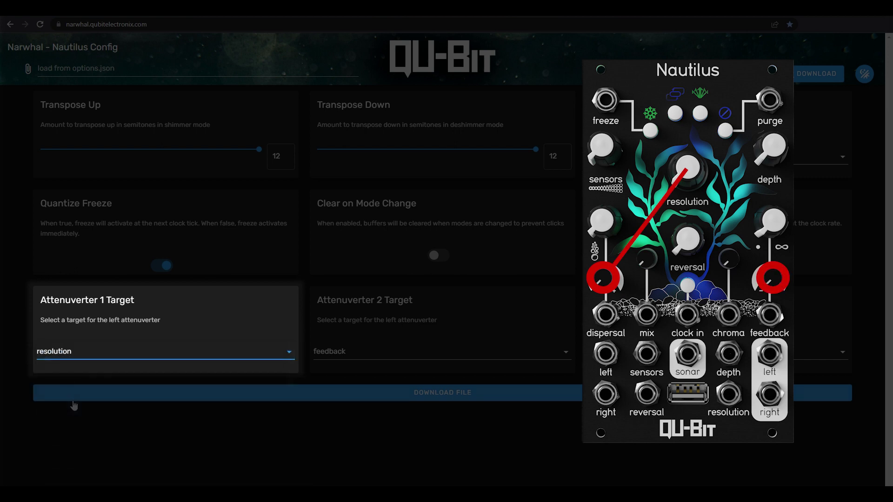
left_click(339, 354)
left_click(330, 448)
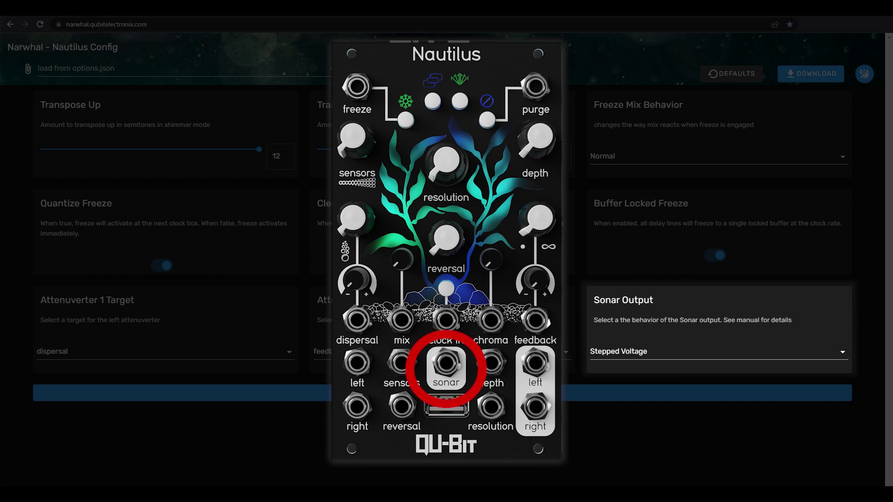
Step: Choose Stepped Voltage as the Sonar Output behaviour
left_click(651, 353)
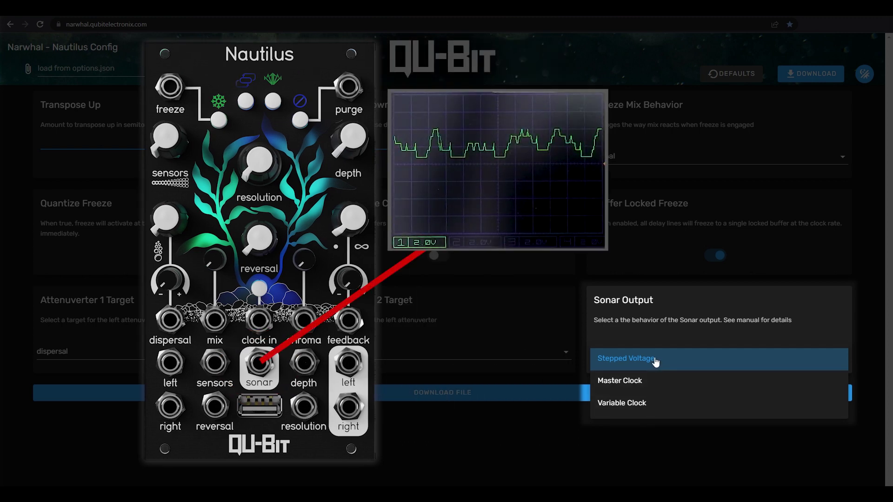
left_click(655, 362)
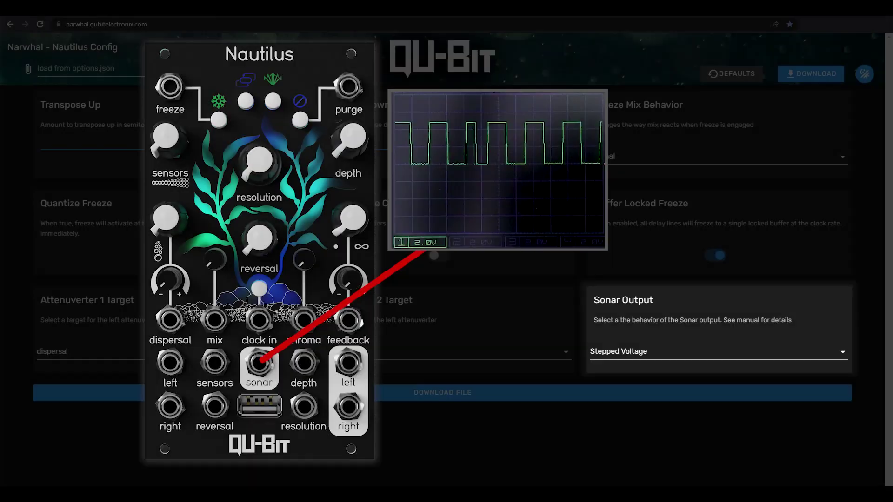
left_click(612, 355)
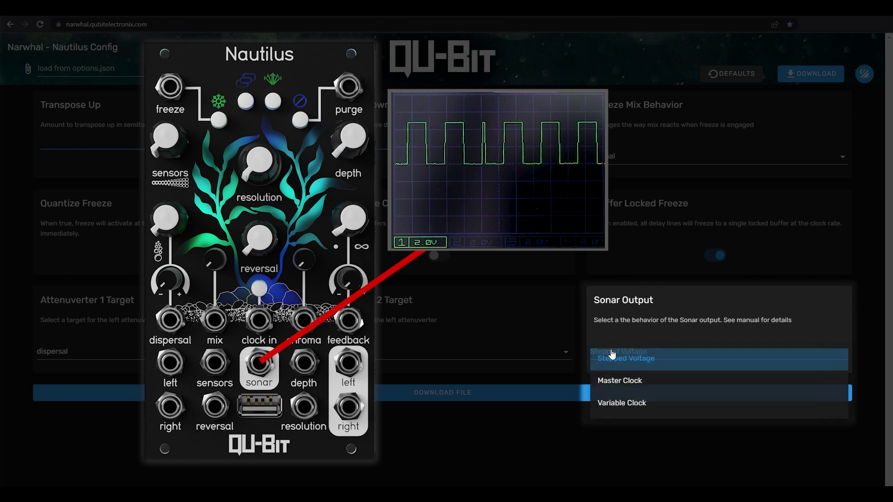
left_click(625, 386)
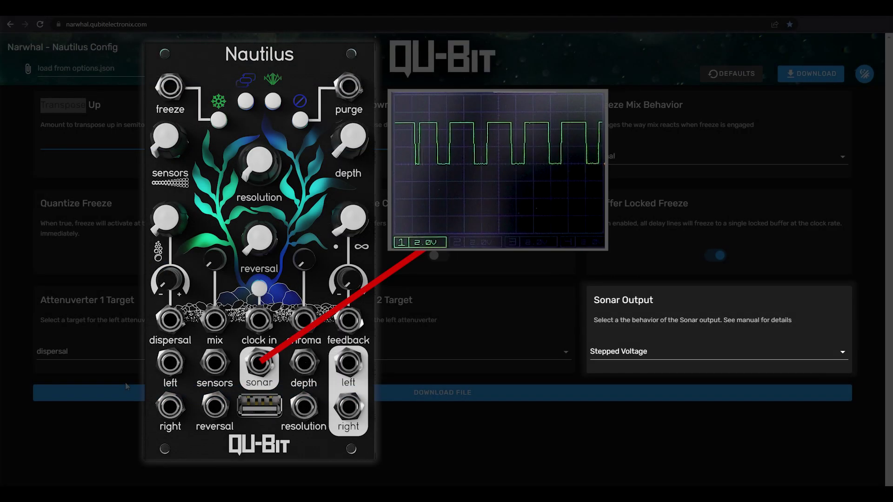
left_click(843, 356)
left_click(641, 406)
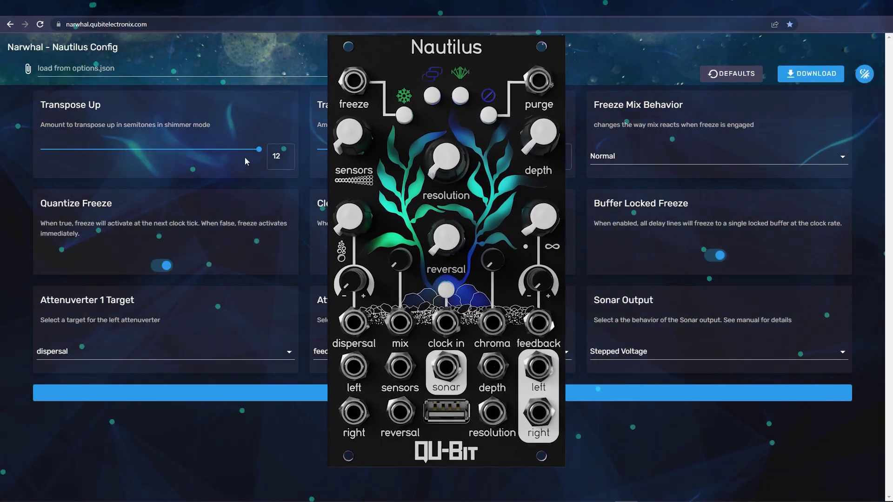
Step: Lower Transpose Up to 9 semitones and set Freeze Mix to Always Wet
left_click_drag(258, 149, 200, 149)
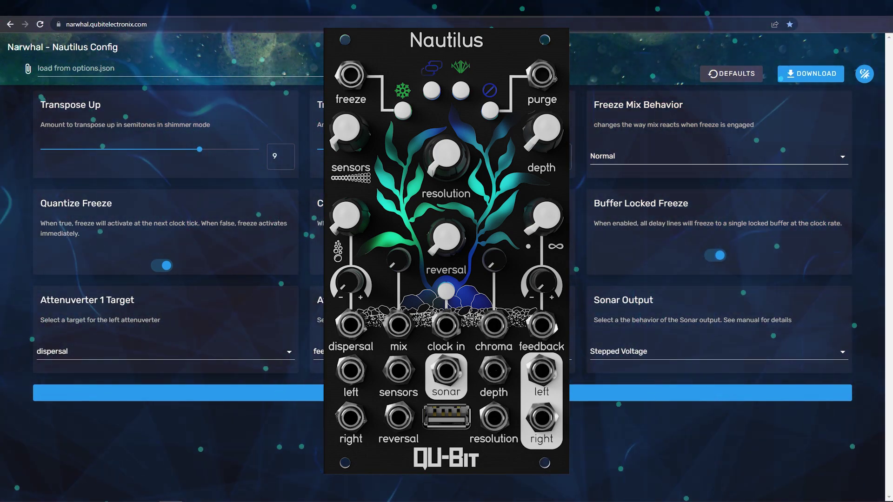
left_click(604, 158)
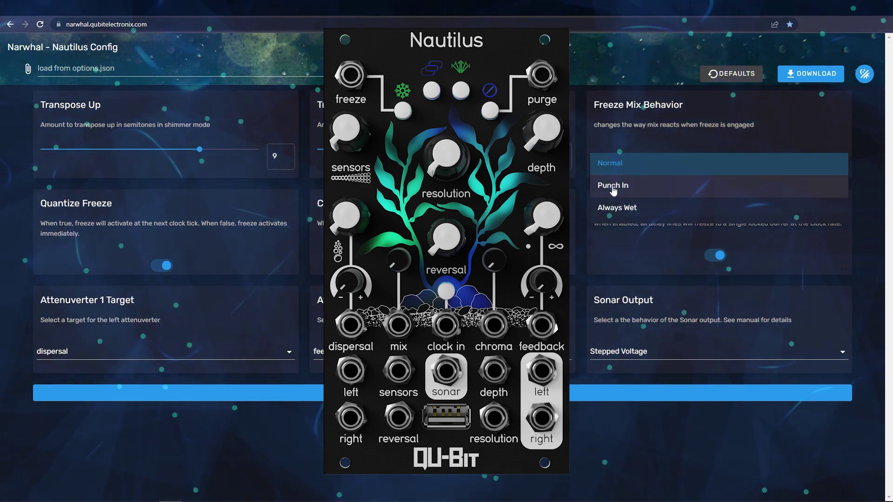
left_click(613, 207)
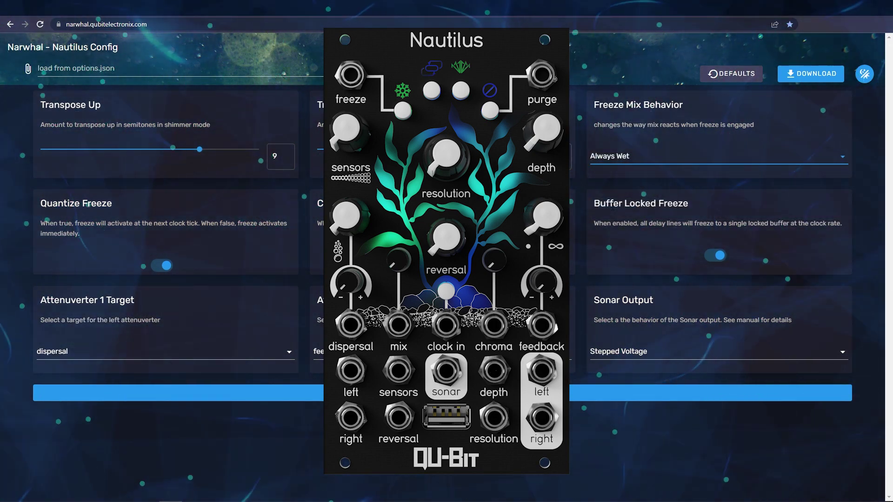
Step: Target Attenuverter 2 at dispersal and Attenuverter 1 at sensors, then download options.json
left_click(330, 349)
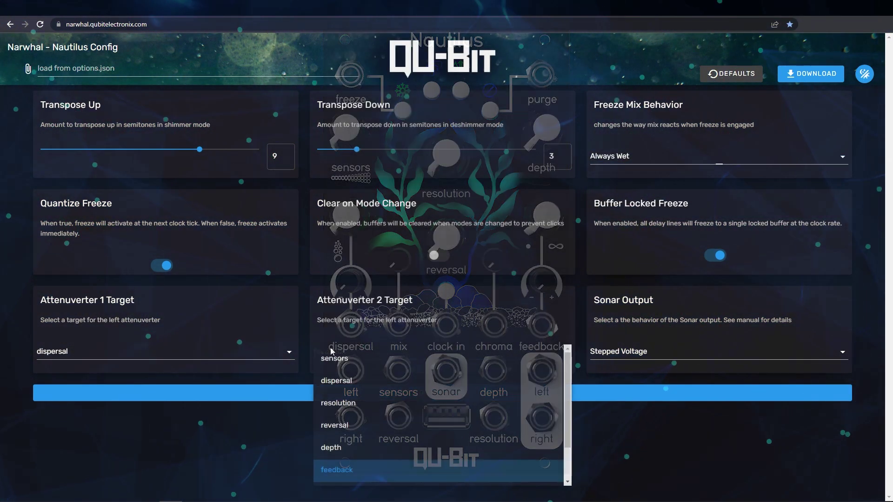
left_click(337, 379)
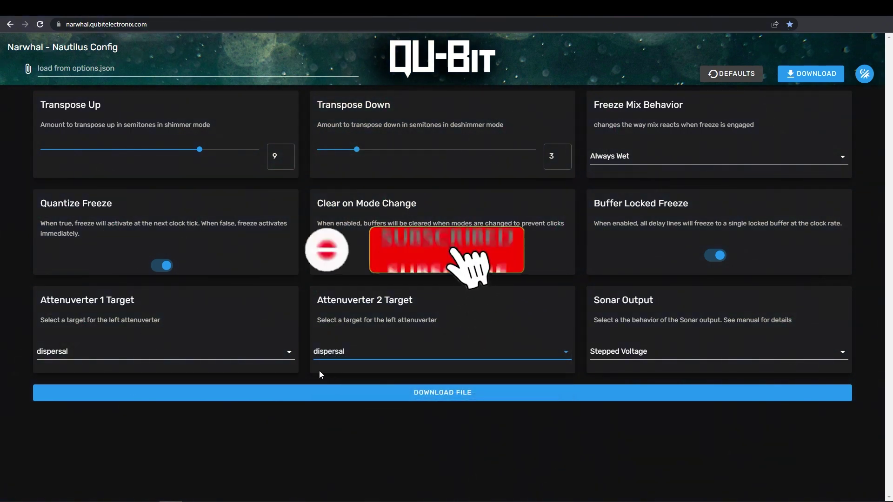
left_click(289, 353)
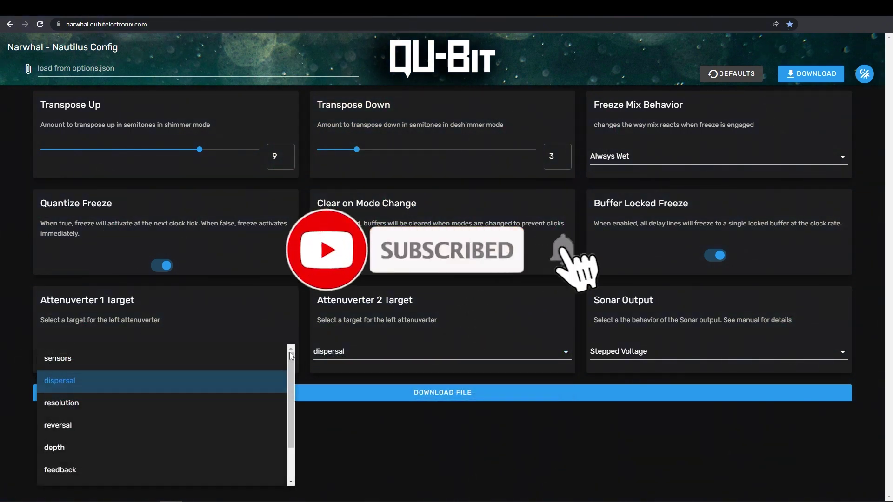
left_click(85, 360)
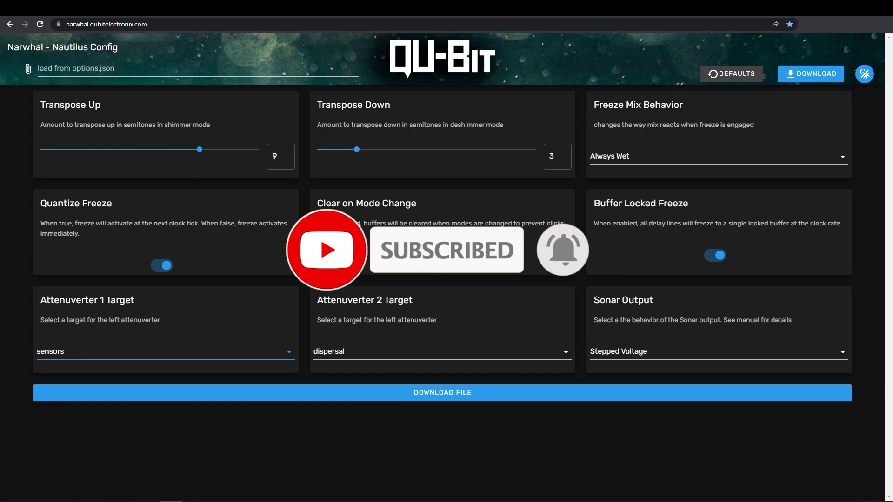
left_click(445, 394)
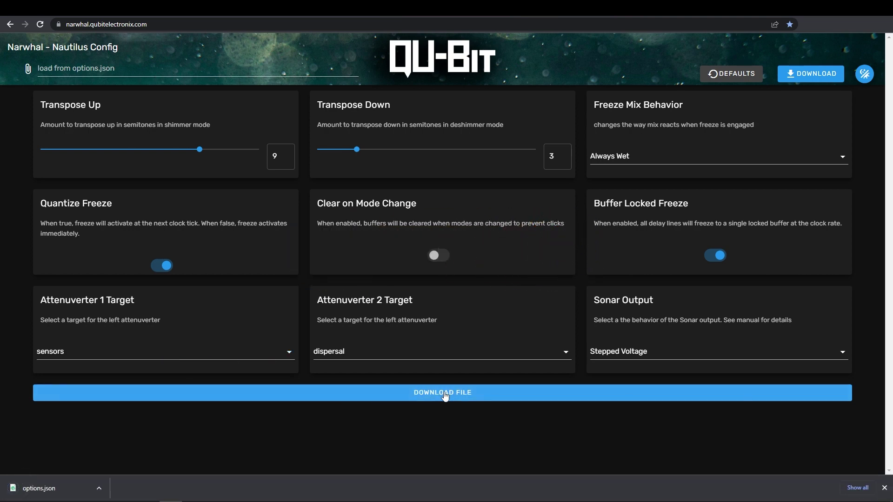